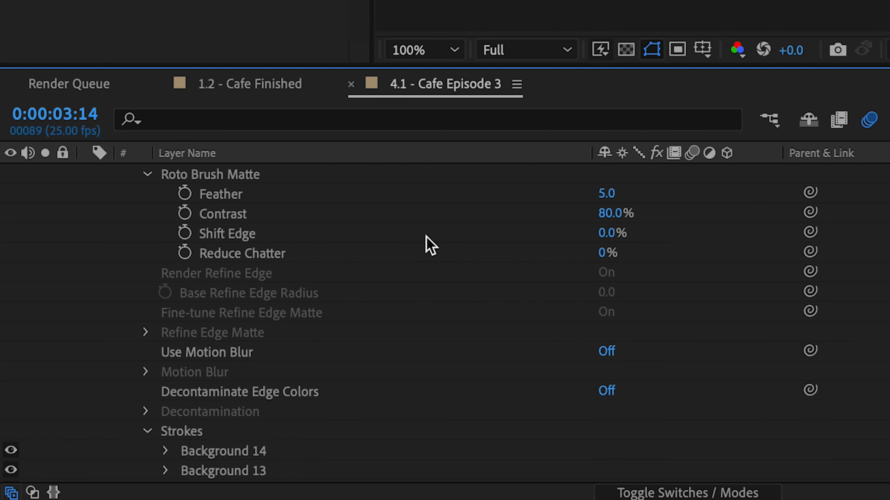
Collapse the roto laptops layer, and temporarily hide the background layer to inspect the rotoscoped laptops on their own
scroll(245, 210, up, 3)
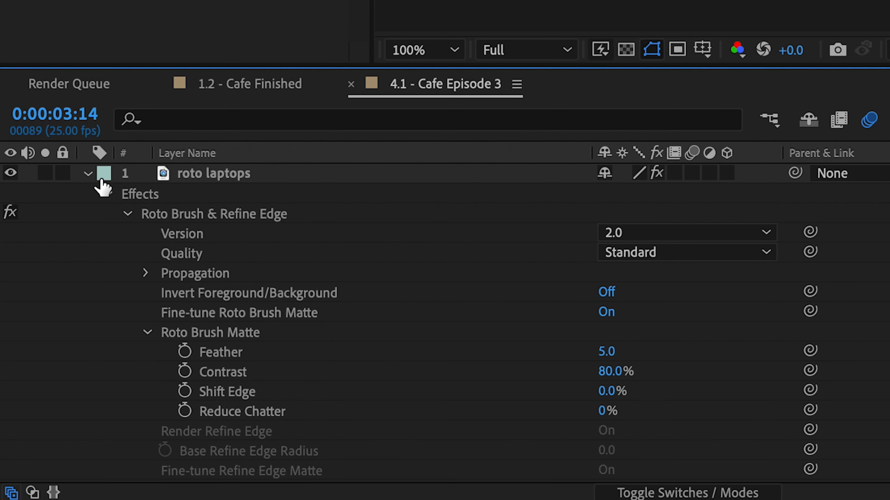
click(86, 173)
click(11, 273)
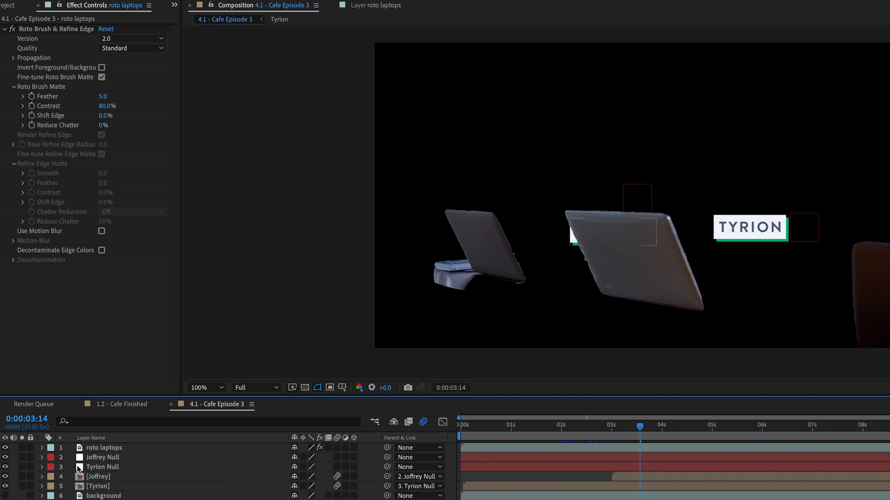
click(214, 176)
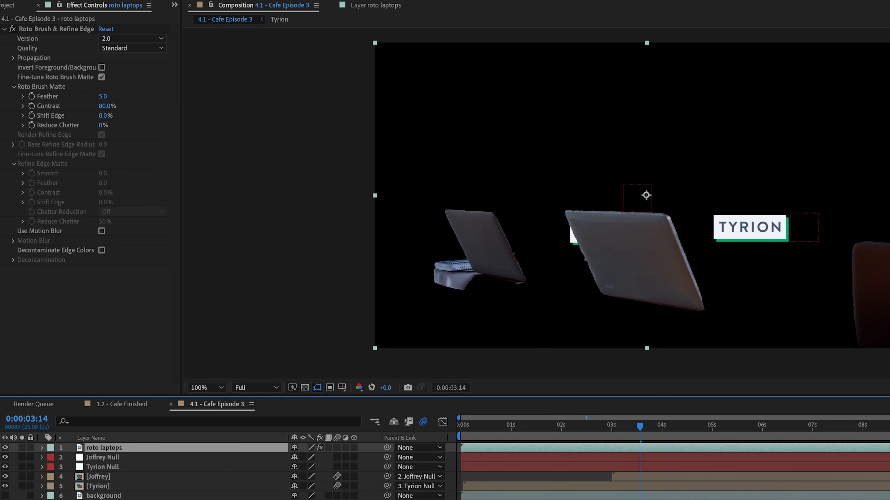
click(5, 495)
Set the Roto Brush Matte Feather of the roto laptops layer to 33.3 and turn on Use Motion Blur
click(41, 447)
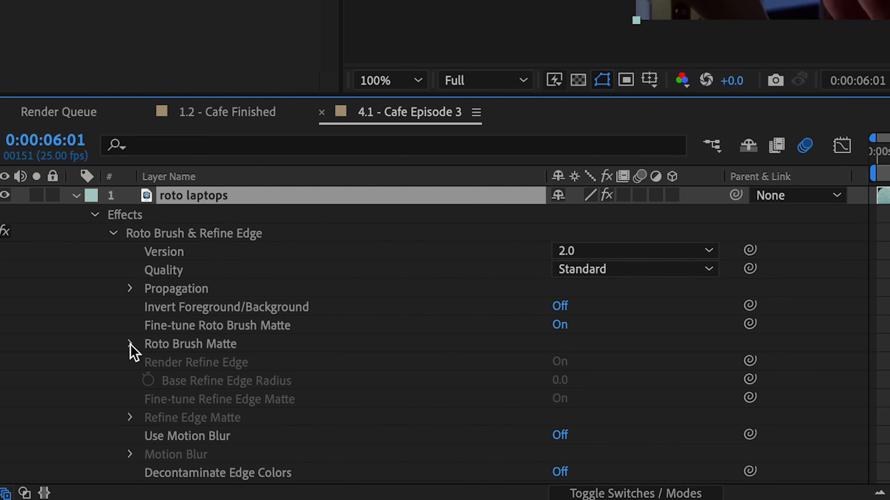
click(130, 346)
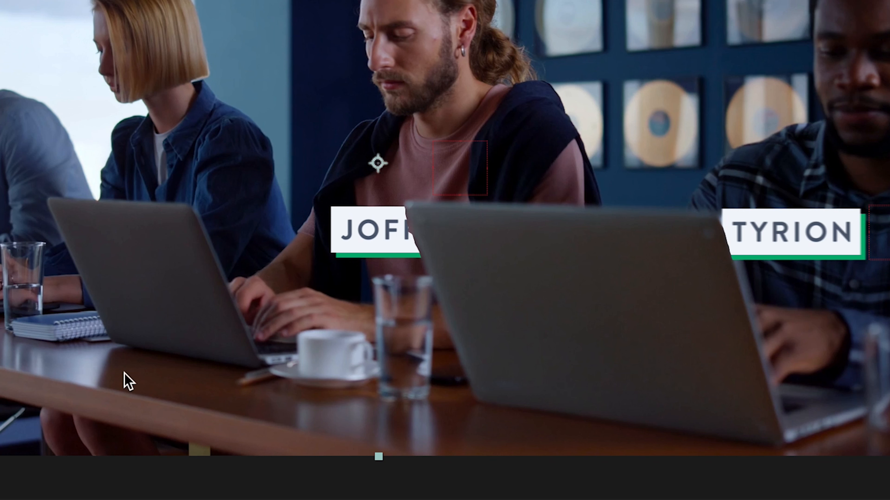
drag(562, 325, 866, 320)
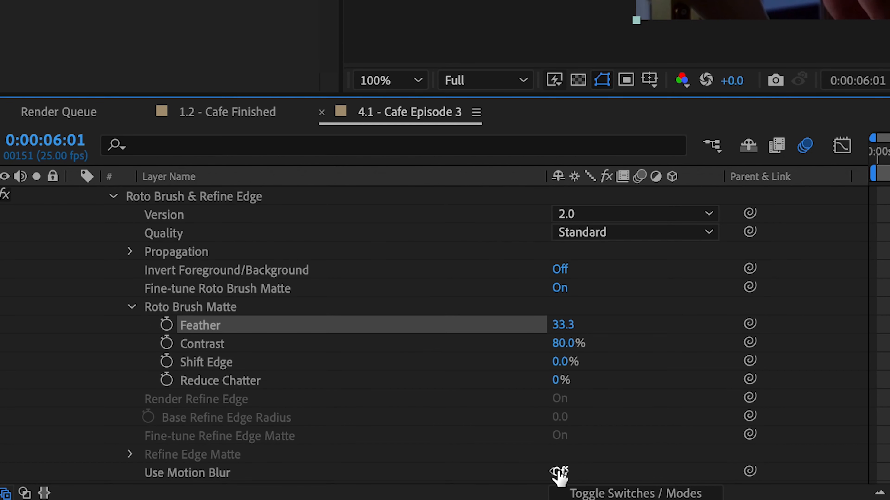
click(557, 471)
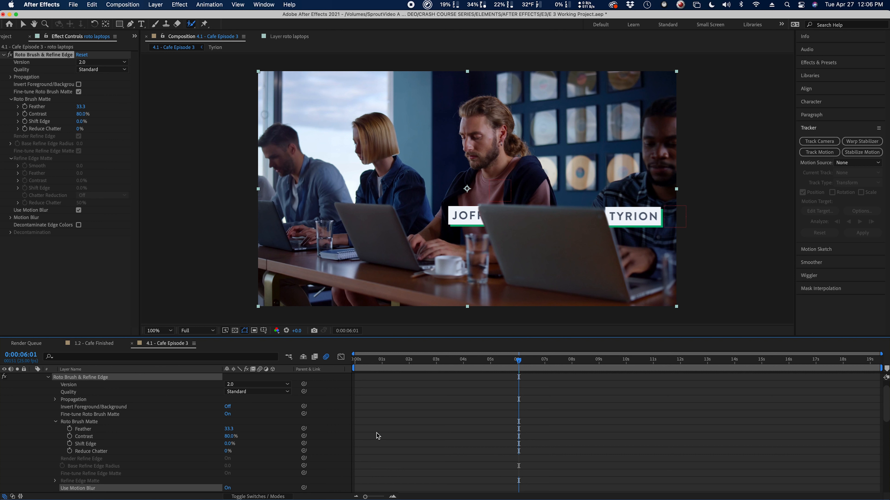
Preview the composite from 0:00:06:01 and scrub on to 0:00:08:17 to check the laptop edges against the name tags
key(space)
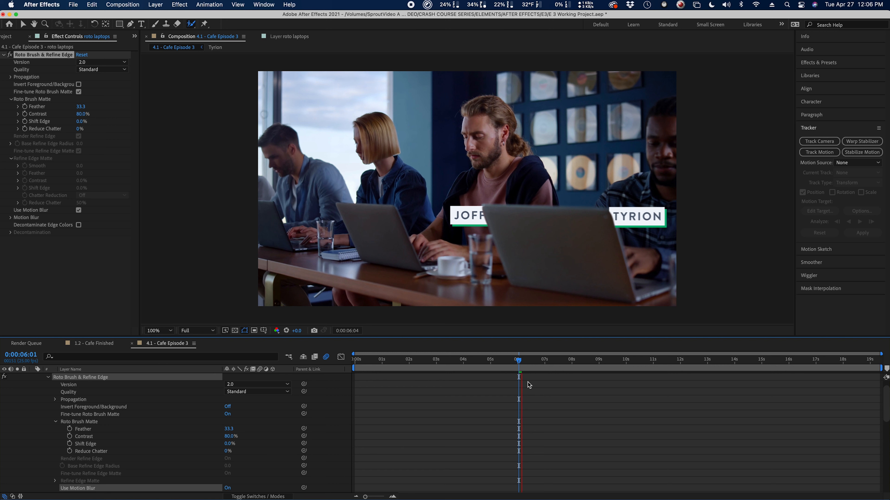
key(space)
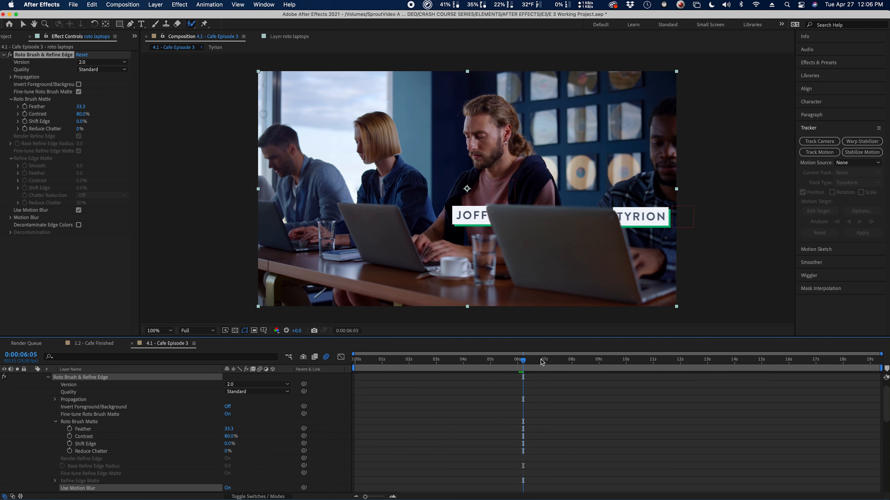
drag(540, 360, 589, 360)
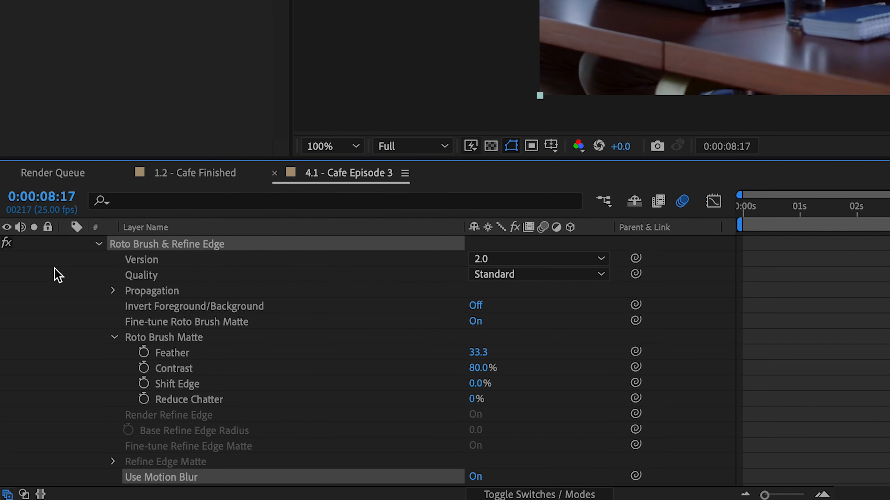
Hide the roto laptops and Joffrey layers and go to 0:00:02:11 in the composition
scroll(27, 389, up, 2)
click(6, 242)
click(68, 243)
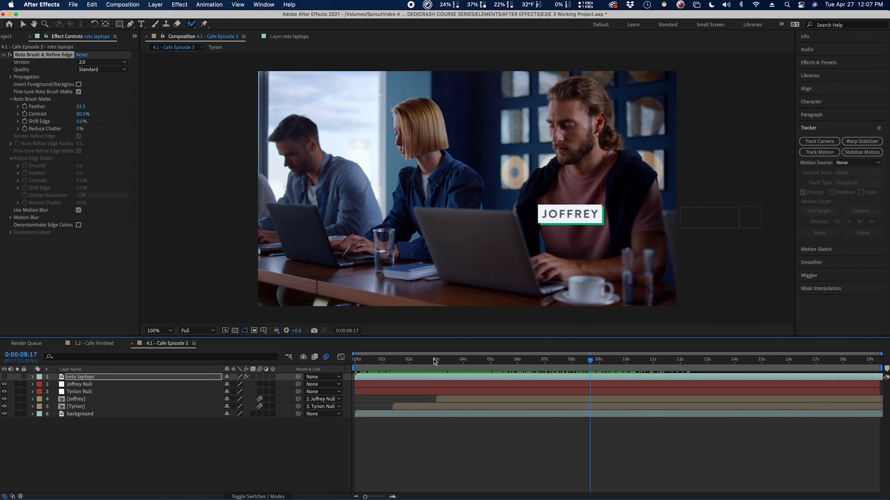
mouse_move(434, 361)
mouse_down()
mouse_move(452, 356)
mouse_move(421, 353)
mouse_up()
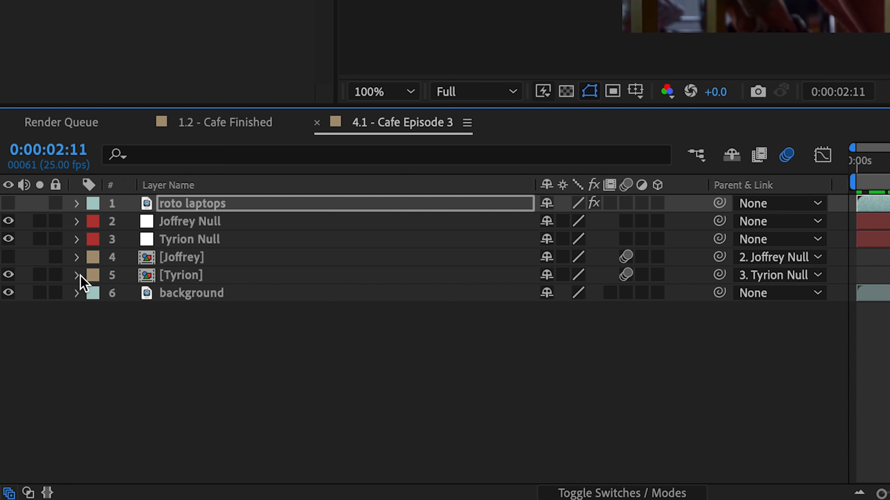
Make the Tyrion layer 3D and start keyframing its Y Rotation at 0:00:02:05
click(32, 407)
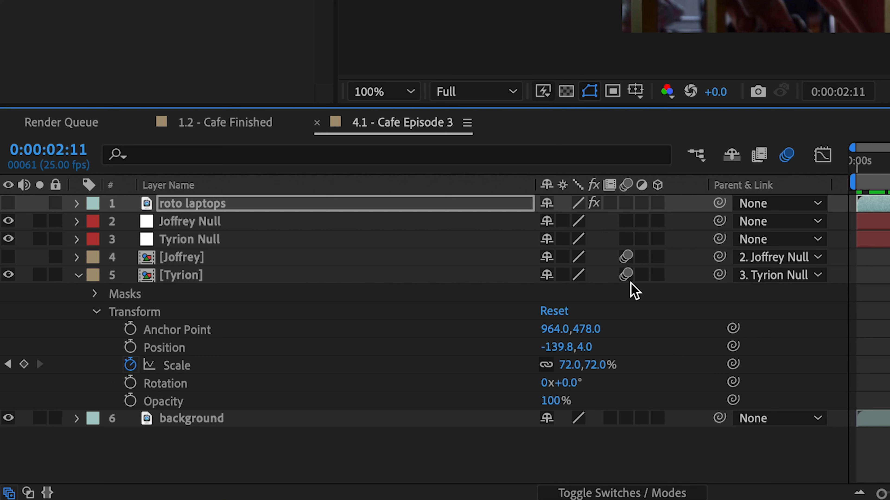
click(658, 275)
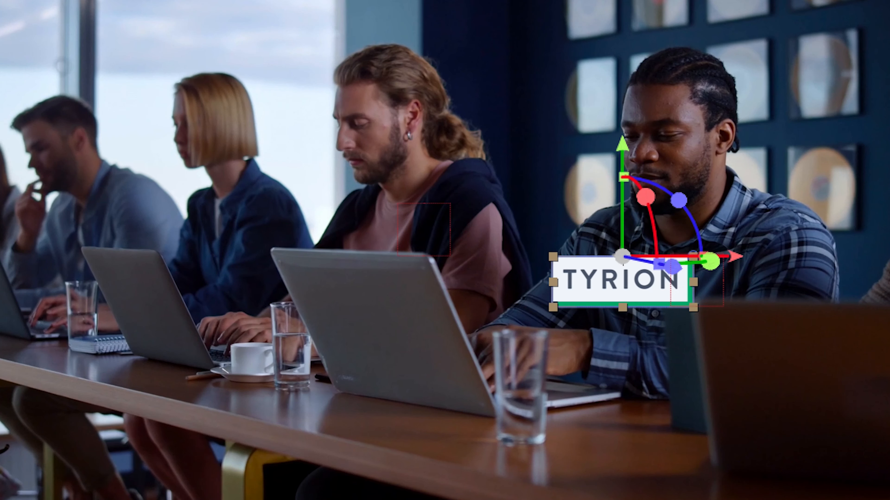
mouse_move(548, 347)
mouse_down()
mouse_move(676, 348)
mouse_move(562, 348)
mouse_up()
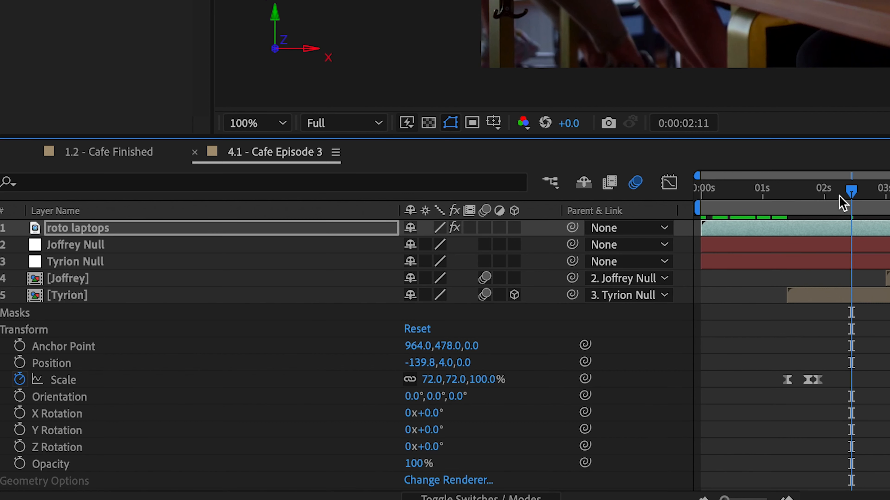
mouse_move(851, 189)
mouse_down()
mouse_move(829, 189)
mouse_move(837, 189)
mouse_up()
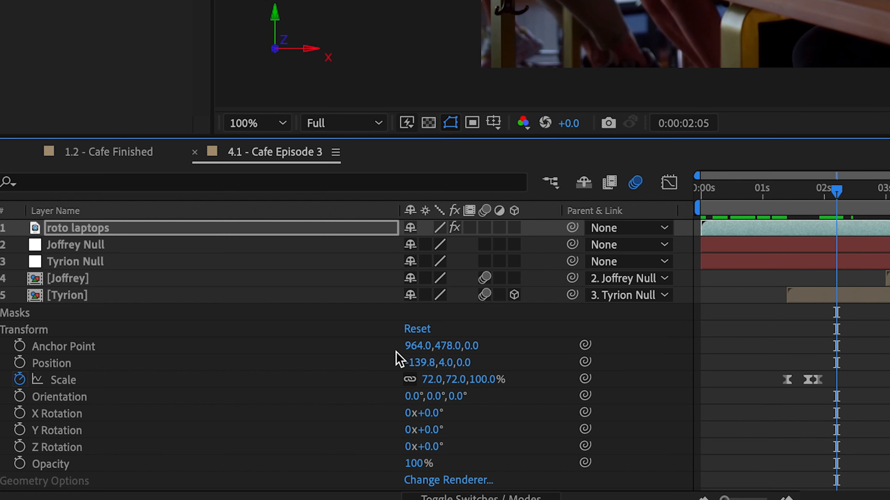
click(19, 430)
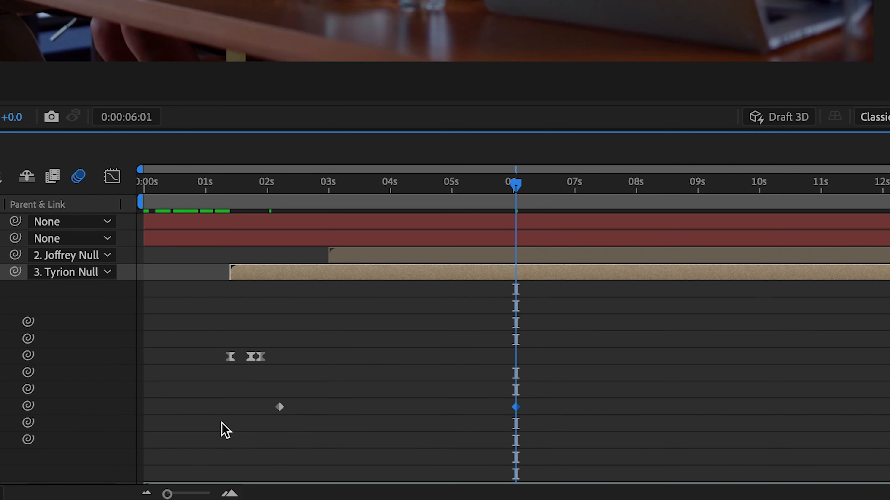
Move the Tyrion layer's first Y Rotation keyframe to the layer's start and the second one to 0:00:07:17
drag(279, 407, 230, 406)
scroll(514, 407, down, 1)
drag(515, 184, 639, 196)
drag(515, 392, 616, 395)
Scrub through the Tyrion tag's rotation and set the layer's X position to -84.8 at 0:00:07:17
drag(617, 185, 263, 191)
drag(238, 189, 635, 191)
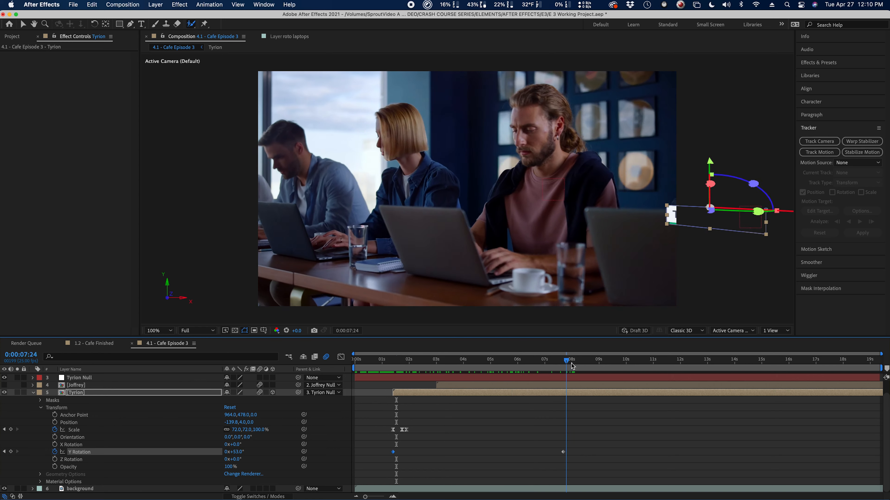
mouse_move(571, 366)
mouse_down()
mouse_move(548, 366)
mouse_move(563, 367)
mouse_up()
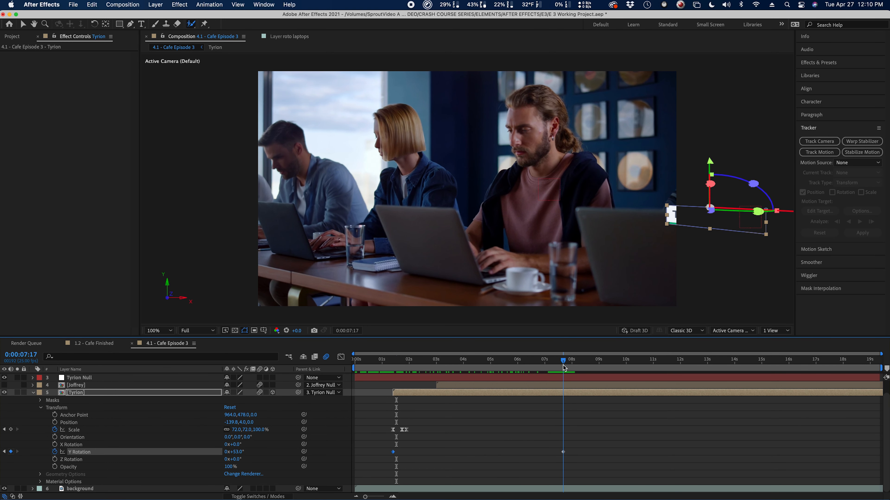
drag(229, 422, 249, 422)
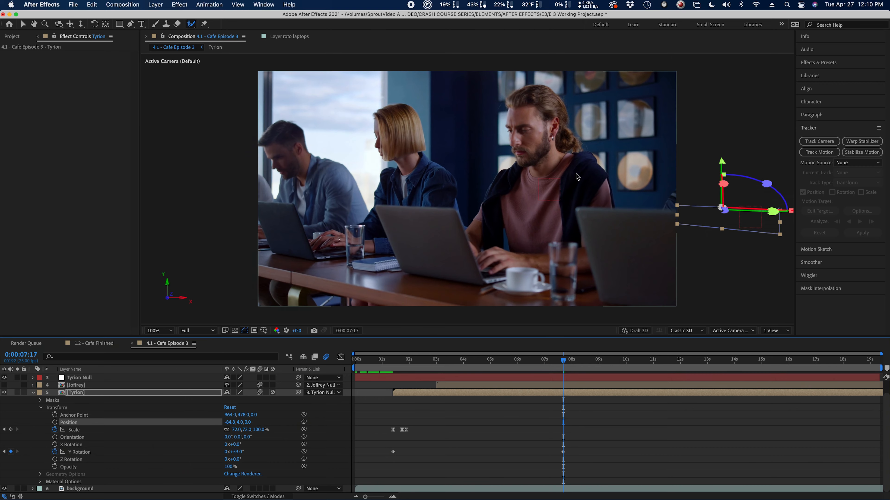
Search the effects for "camera lens" and apply Camera Lens Blur to the Tyrion layer
click(813, 61)
click(816, 76)
text(camer)
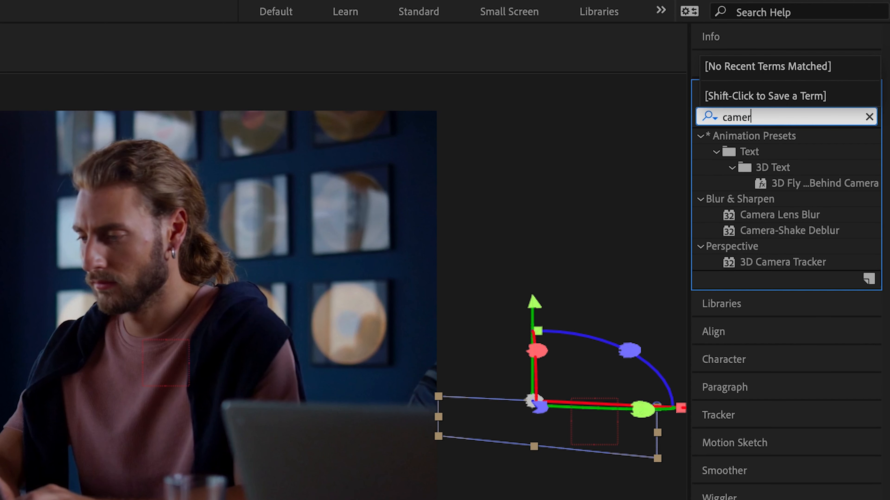
text(a lens)
double_click(779, 149)
Set the Tyrion layer's Blur Radius to 0 at 0:00:01:23 and start keyframing it
drag(563, 361, 407, 370)
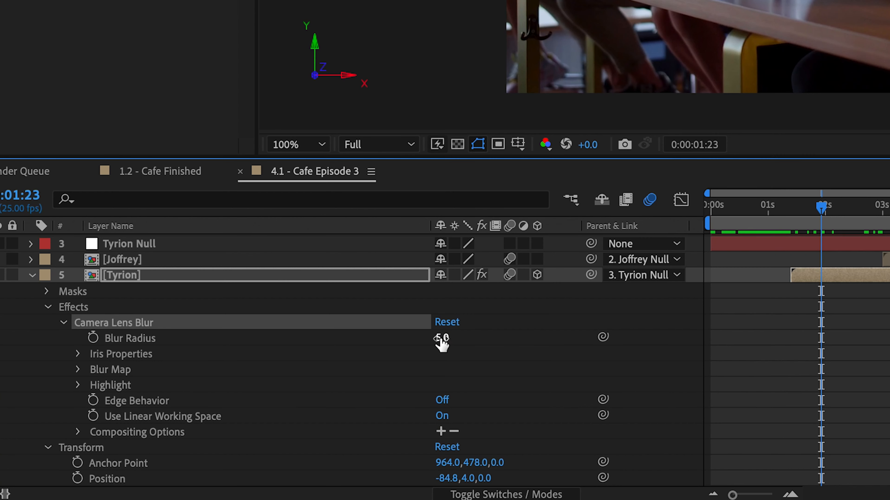
drag(227, 424, 216, 422)
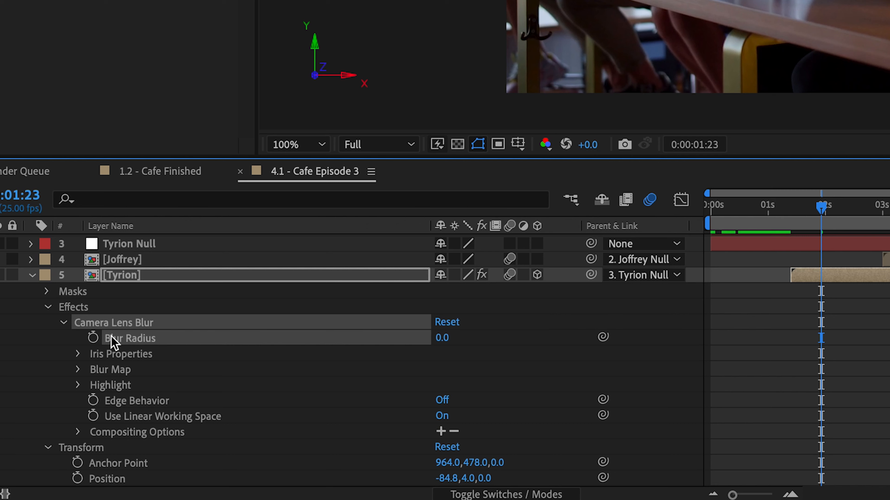
click(93, 338)
Add a Blur Radius keyframe past the 6-second mark, set the radius to 1 near the composition's start, and scrub through the result
drag(821, 217, 889, 219)
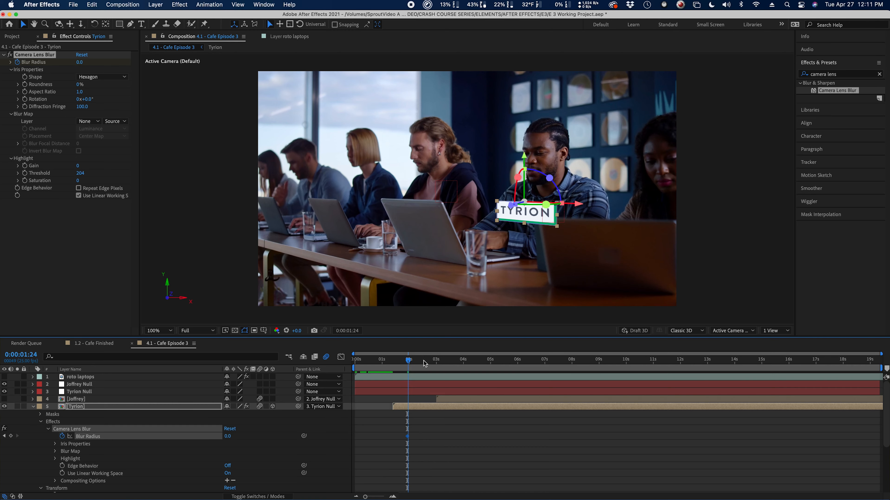
drag(524, 364, 521, 366)
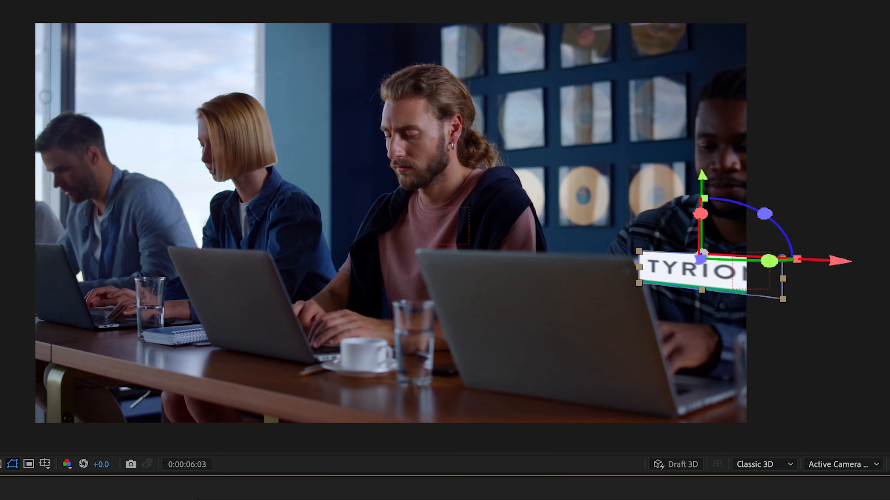
drag(520, 365, 357, 373)
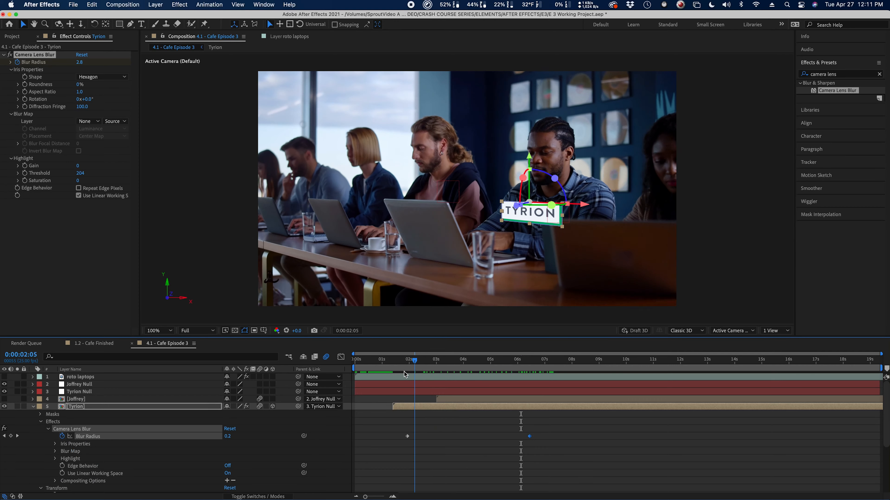
click(228, 437)
text(1)
key(Return)
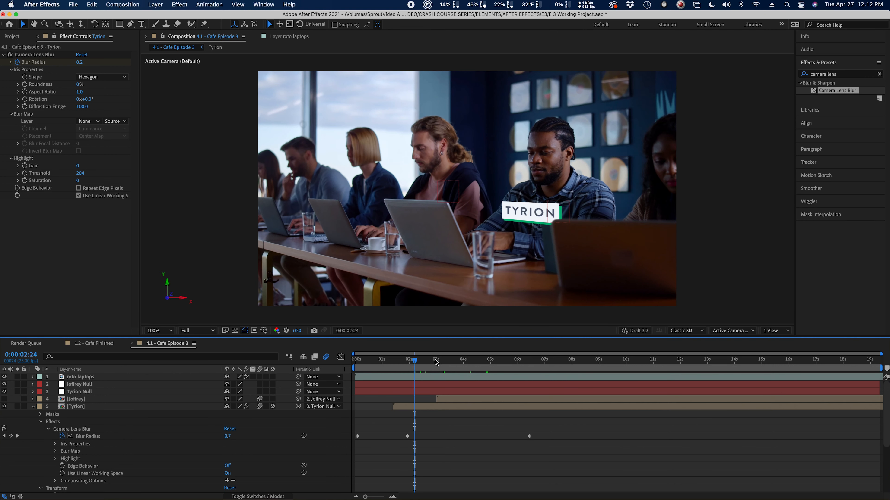
drag(436, 362, 502, 363)
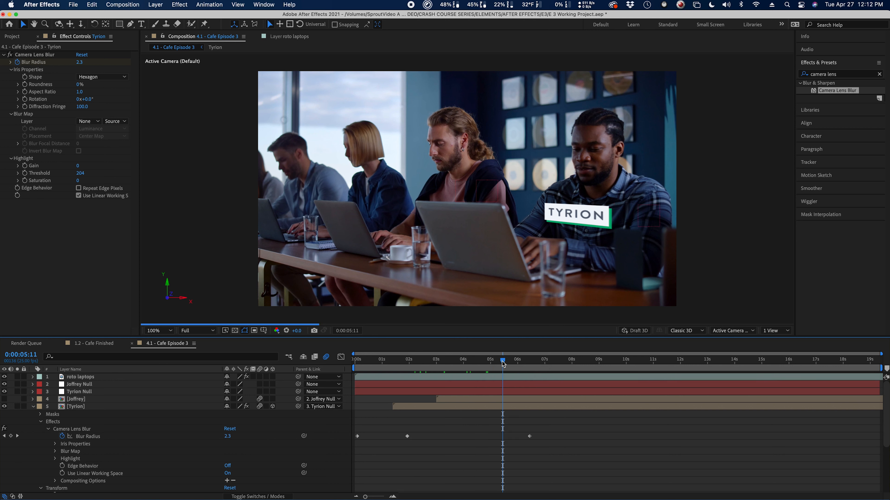
click(537, 365)
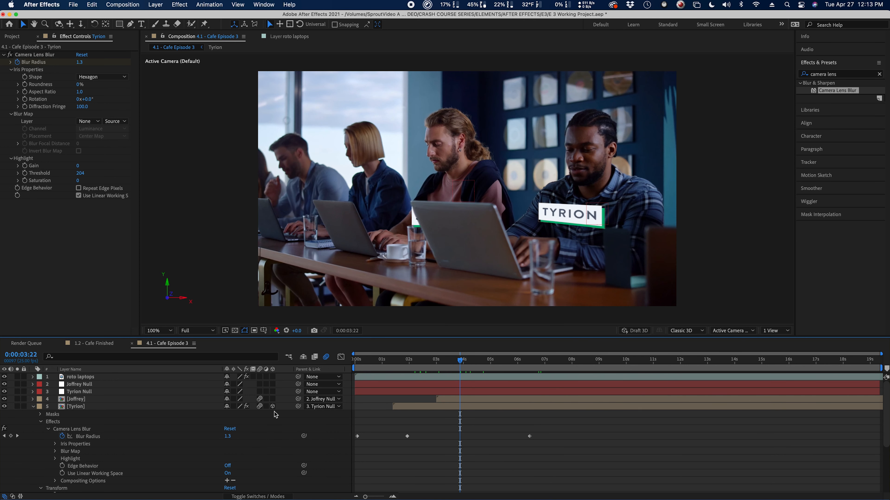
Undo the Tyrion layer's lens blur, position, Y rotation and 3D changes
key(super+z)
key(super+z)
key(super+z)
key(super+z)
key(super+z)
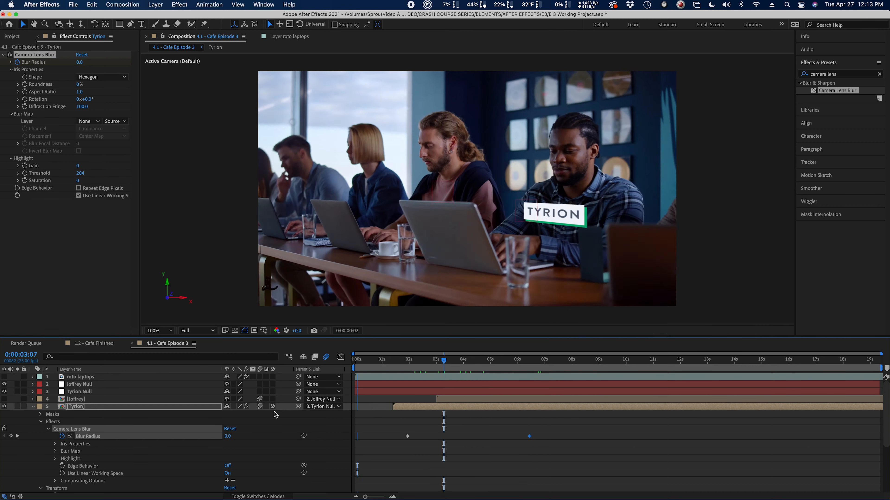
key(super+z)
key(super+z)
key(super+z)
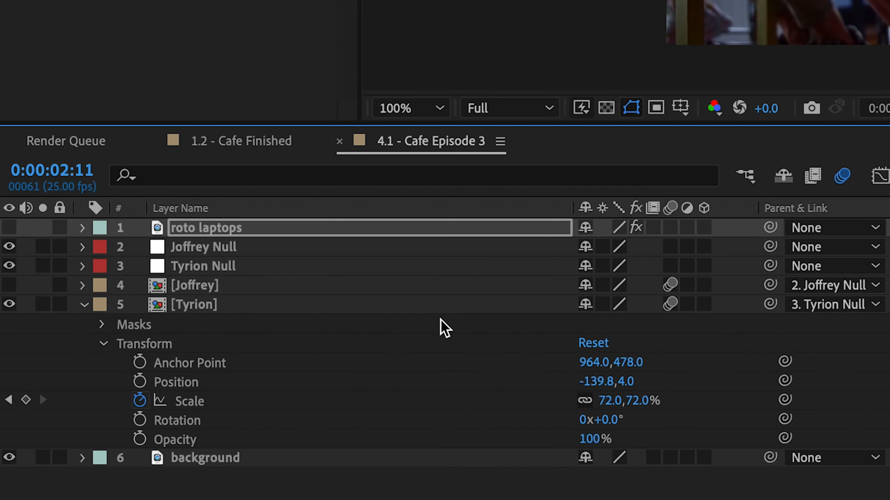
Show the Joffrey layer, go to 0:00:04:04, and make both the Joffrey and Tyrion layers 3D
click(9, 285)
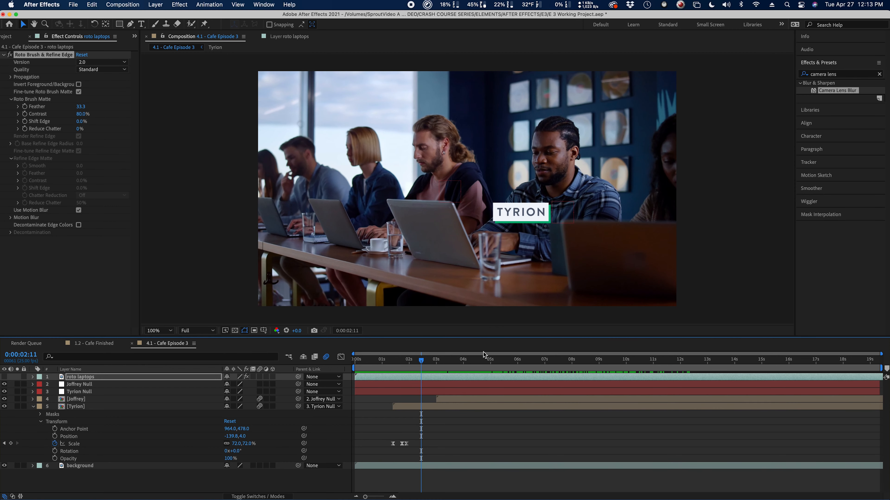
click(467, 357)
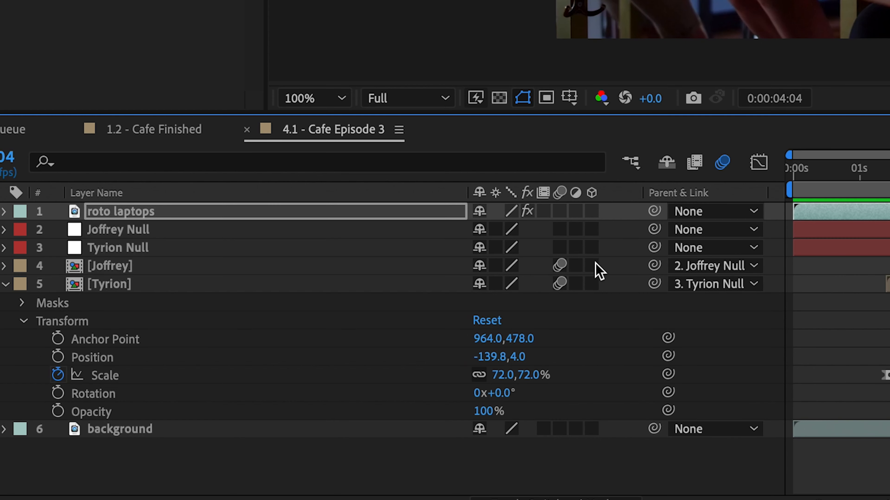
click(273, 398)
click(592, 285)
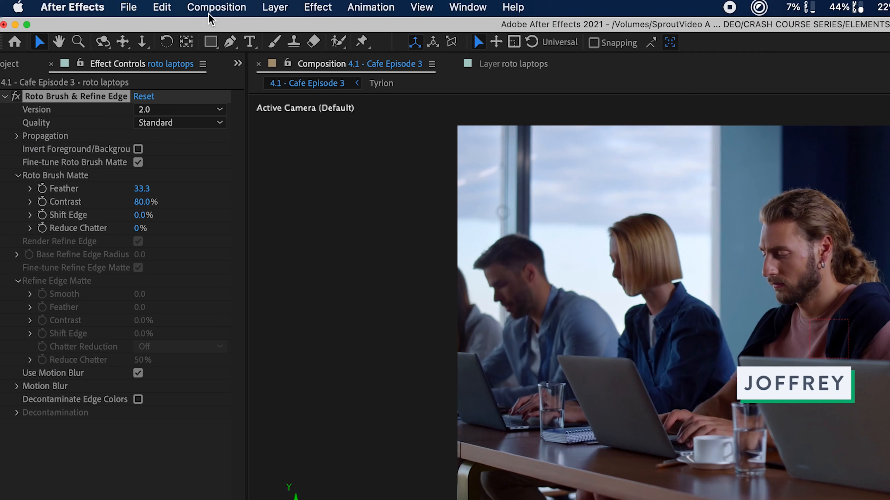
Add a two-node camera with a 50 mm focal length and depth of field enabled
click(275, 7)
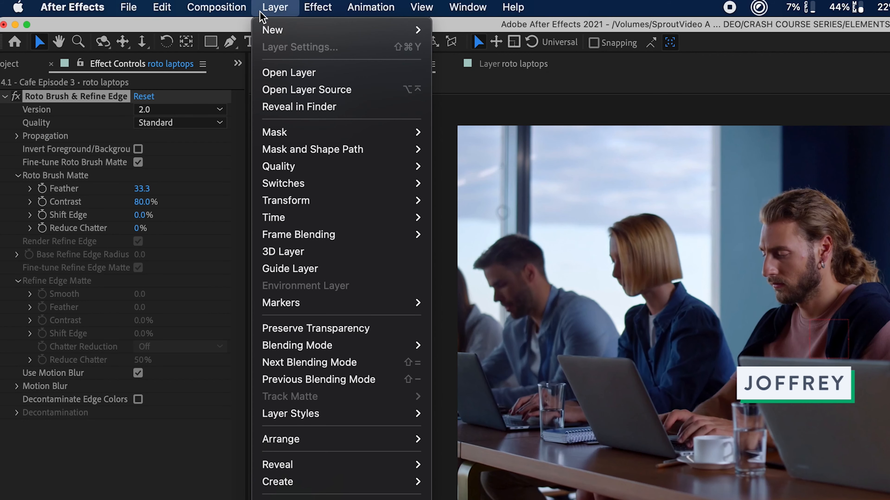
mouse_move(280, 30)
click(469, 81)
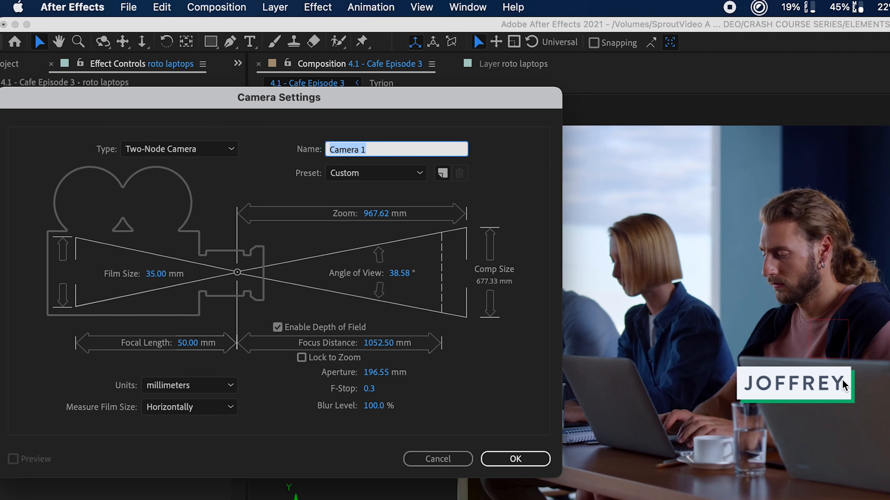
click(515, 458)
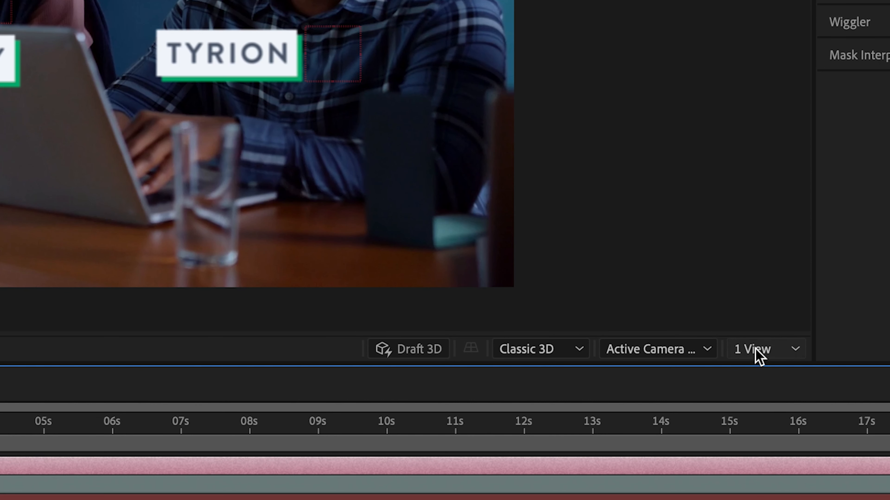
Show the composition in 2 Views and set the Active Camera view's magnification to 50%
click(771, 331)
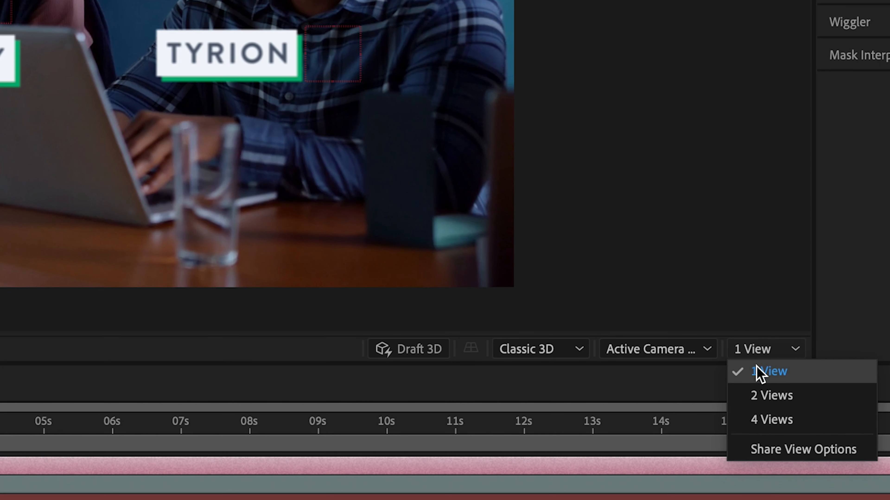
click(764, 395)
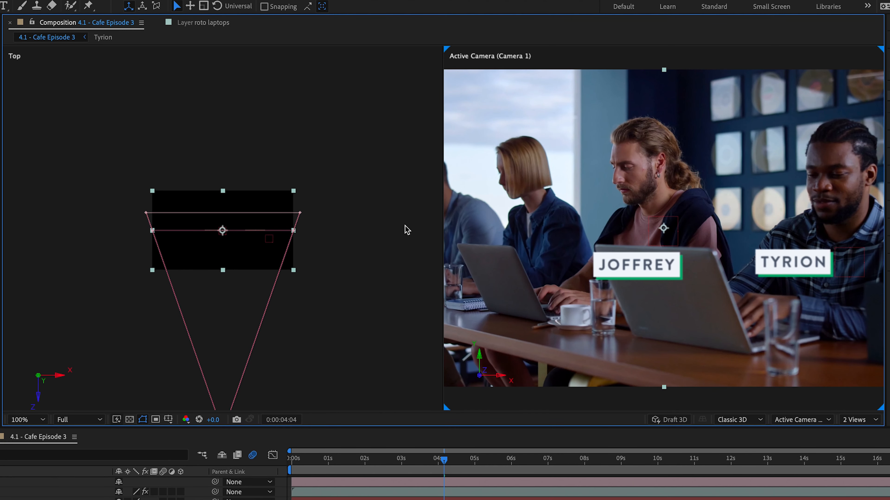
click(370, 228)
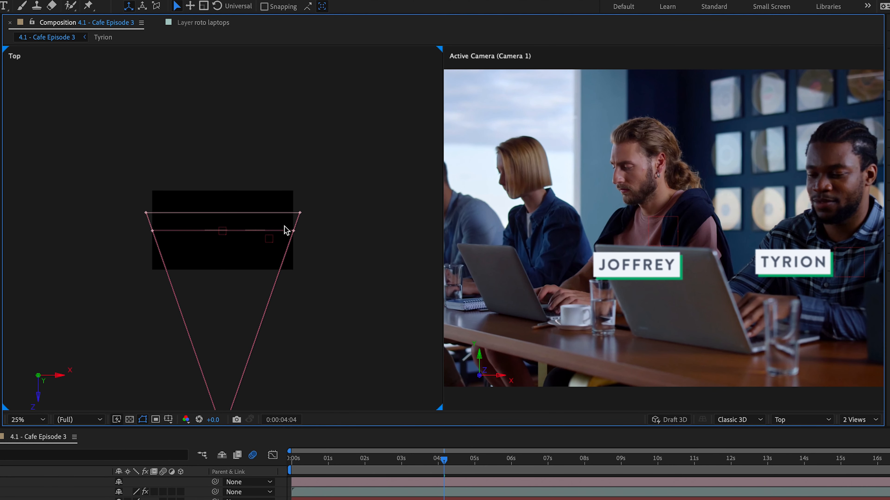
click(574, 261)
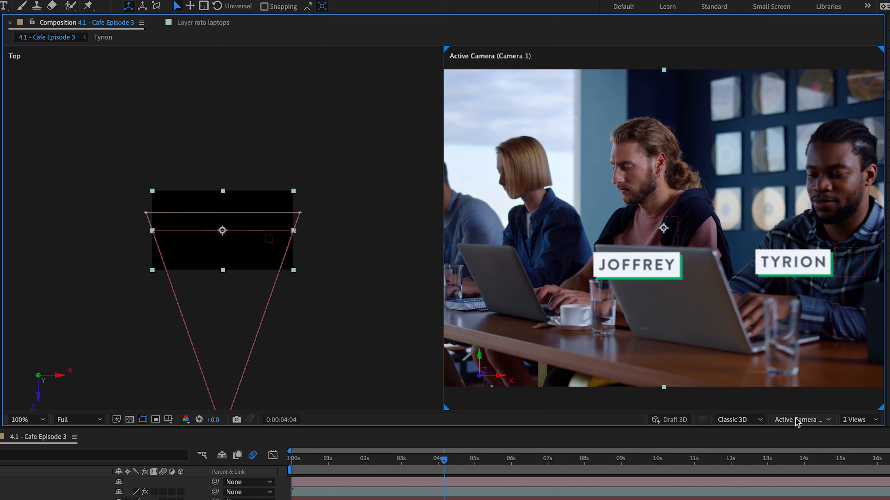
scroll(711, 242, down, 1)
scroll(711, 242, up, 1)
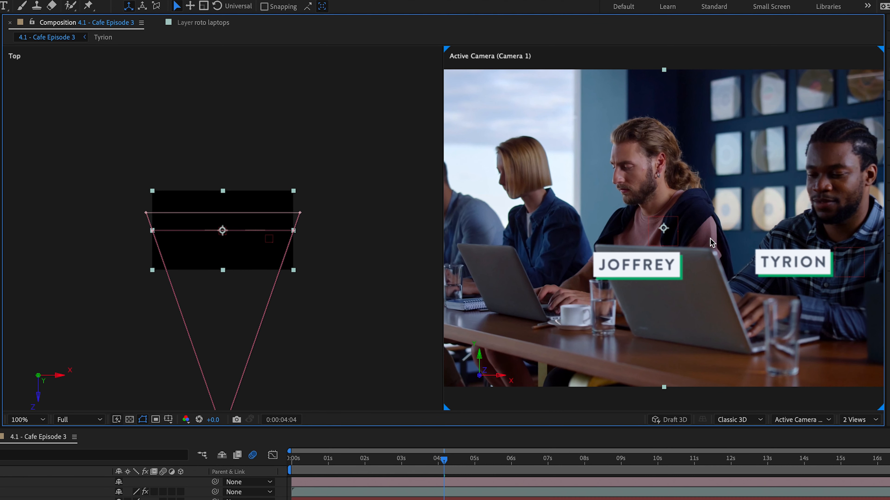
scroll(708, 242, down, 2)
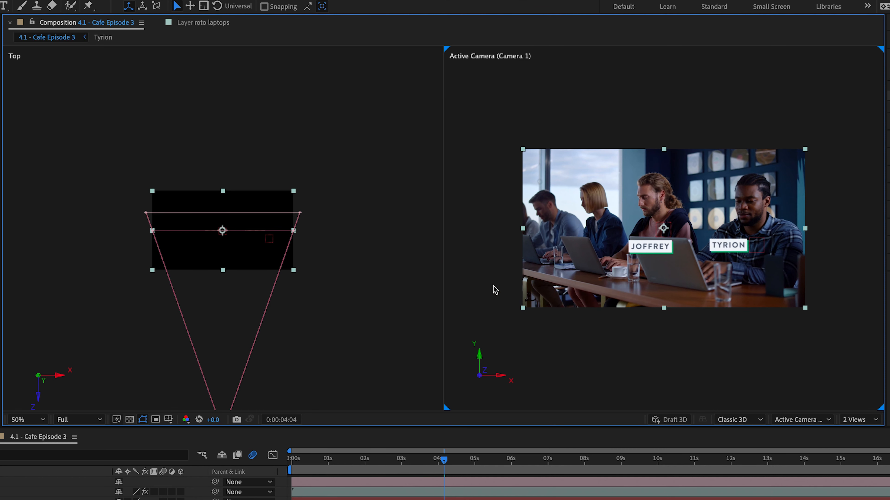
Examine the camera's viewing cone and its relation to the tag layers in the Top view
click(329, 272)
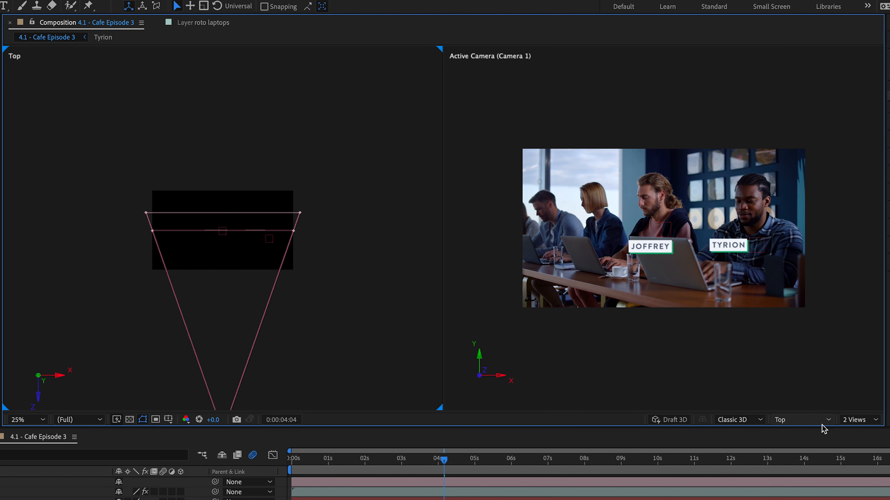
scroll(330, 289, up, 1)
scroll(330, 289, down, 2)
scroll(330, 290, up, 1)
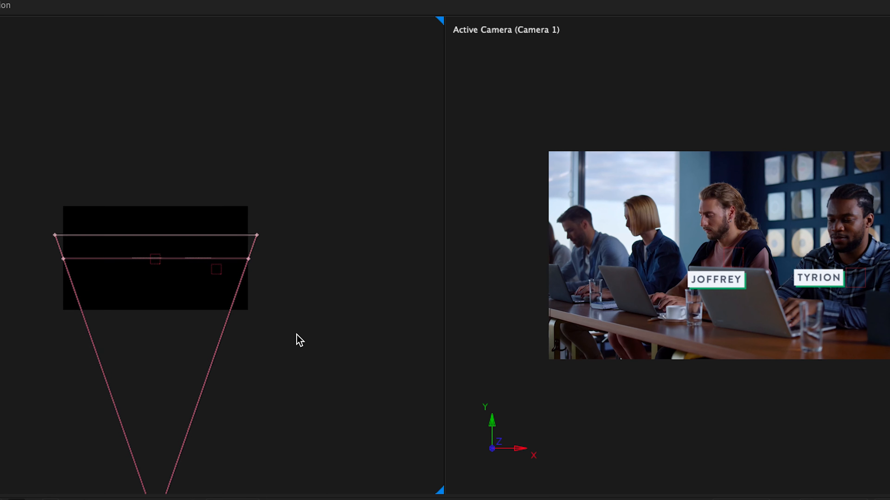
drag(329, 291, 326, 215)
scroll(245, 294, up, 3)
scroll(179, 346, down, 4)
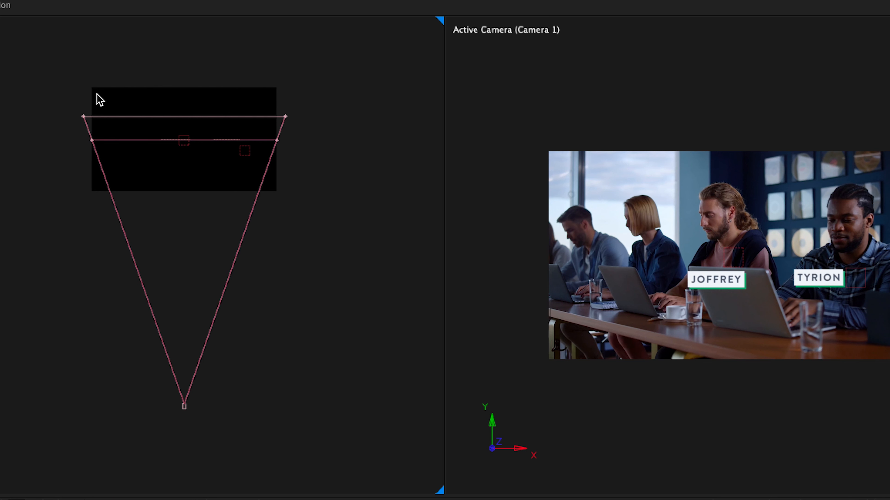
scroll(212, 147, up, 2)
scroll(214, 149, down, 1)
drag(278, 88, 282, 256)
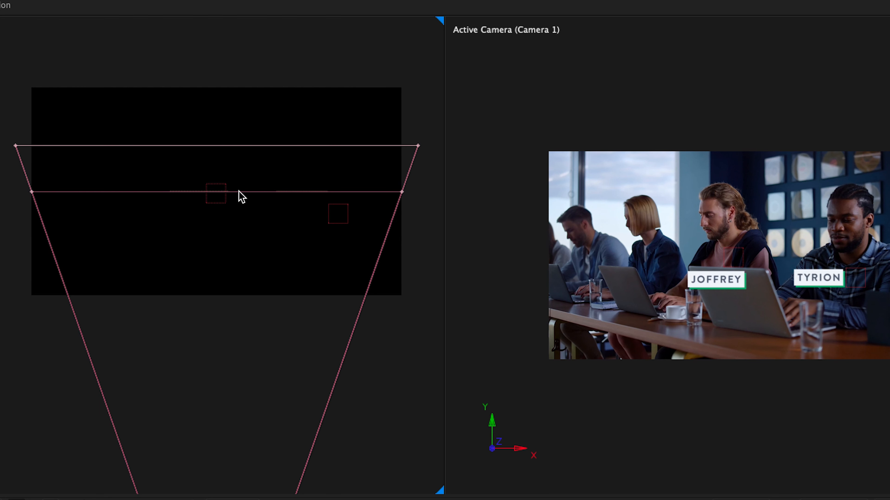
scroll(214, 266, down, 2)
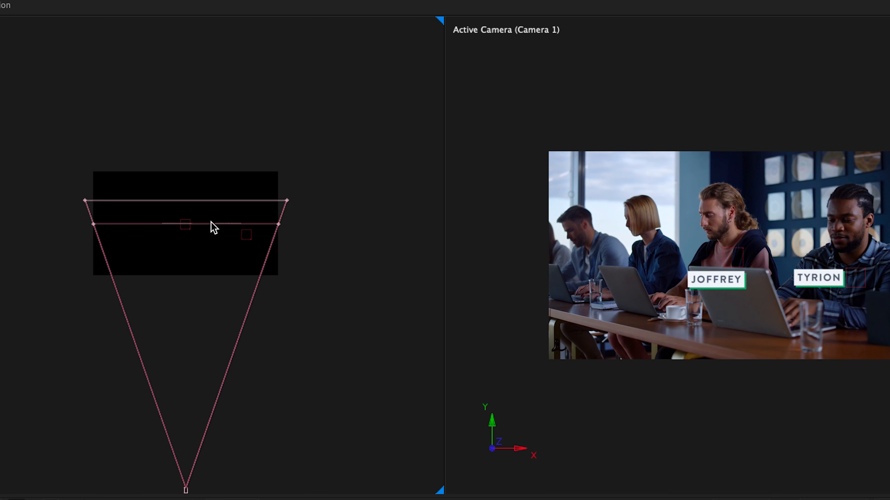
scroll(204, 280, up, 2)
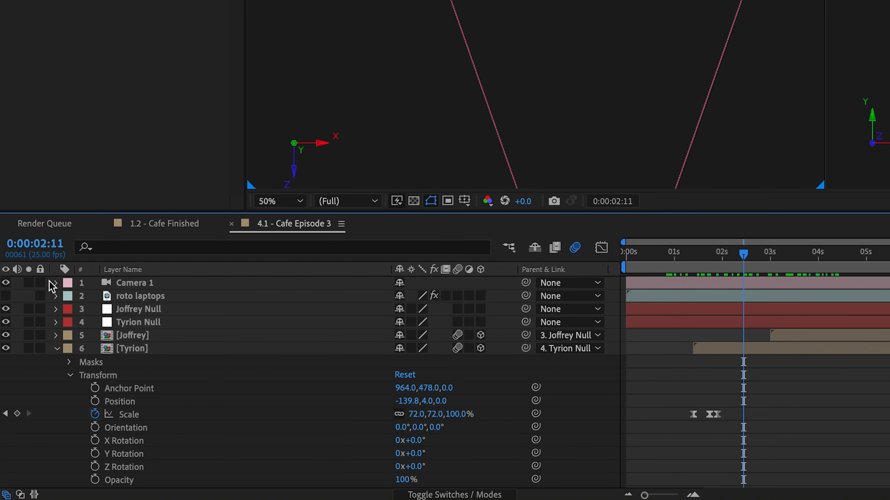
Reveal Camera 1's Transform properties and shift the camera sideways along X so the tags are seen at an angle
click(52, 282)
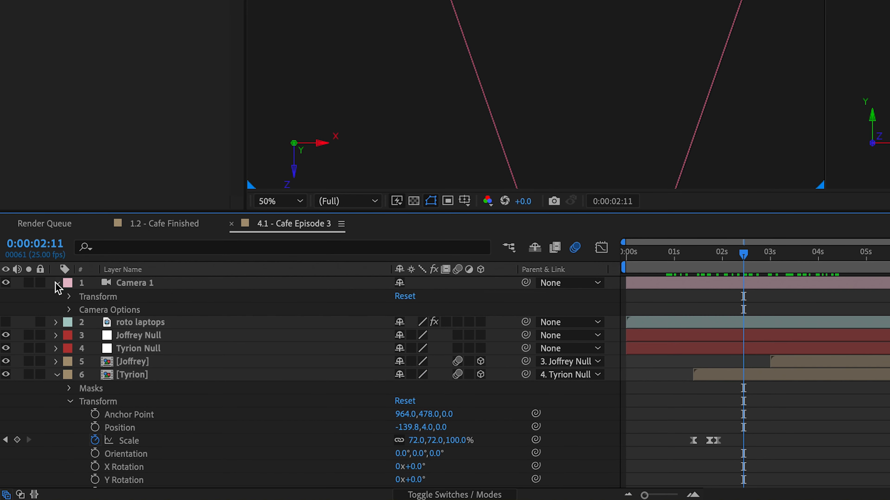
click(68, 297)
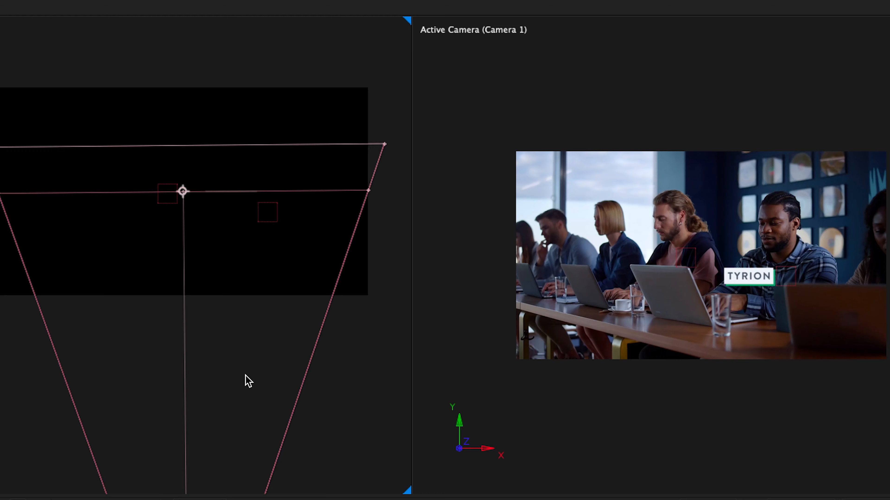
scroll(246, 382, down, 2)
drag(116, 462, 112, 393)
drag(405, 323, 561, 260)
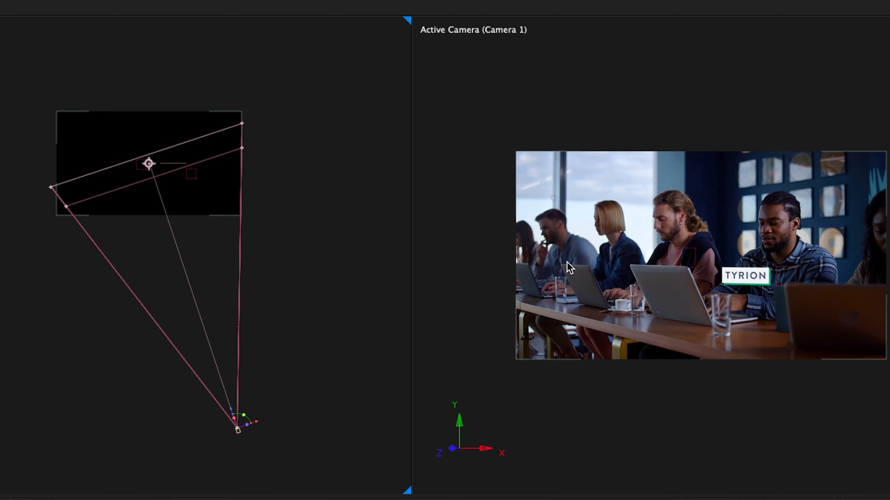
scroll(591, 274, up, 1)
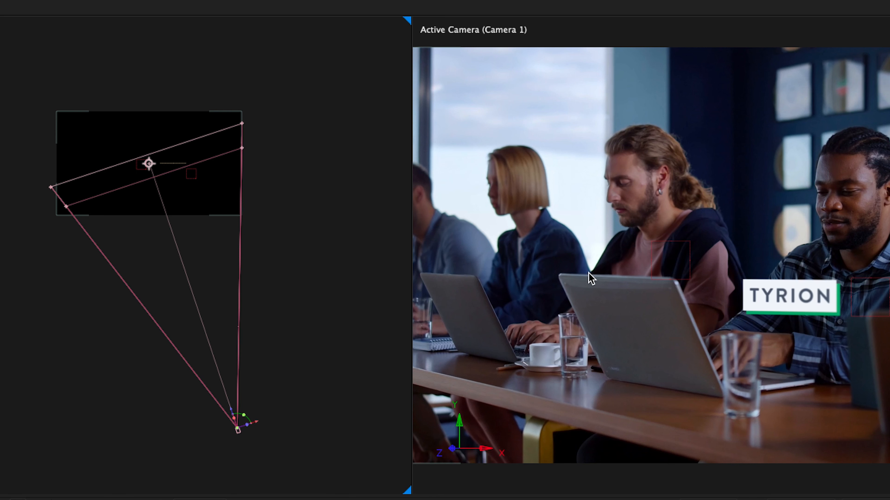
scroll(553, 294, down, 1)
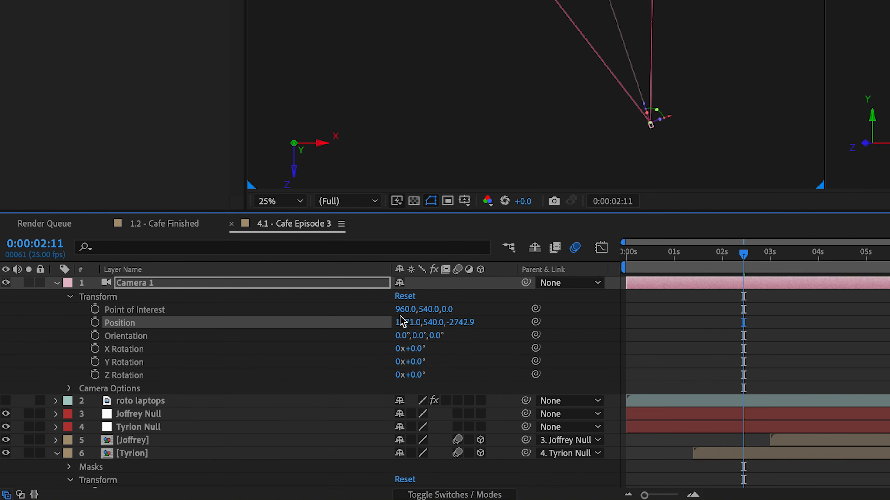
Fine-tune Camera 1's X position and adjust its Z position to strengthen the tags' angled perspective
click(403, 321)
drag(403, 322, 364, 322)
key(super+z)
mouse_move(443, 322)
mouse_down()
mouse_move(469, 322)
mouse_move(437, 321)
mouse_move(468, 321)
mouse_move(440, 322)
mouse_move(457, 321)
mouse_move(447, 322)
mouse_up()
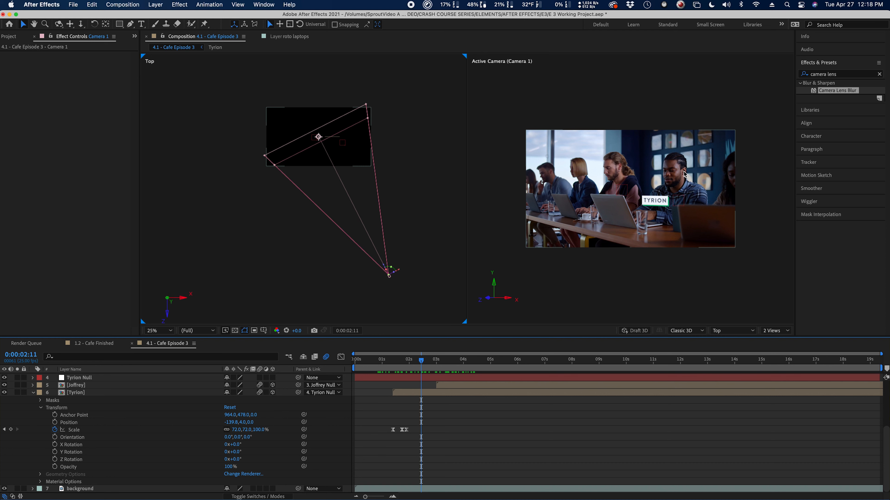
Scrub through the composition to check the tags' perspective and set Camera 1's Position to 2770.0, 540.0, -2340.9
scroll(347, 136, up, 2)
drag(357, 123, 370, 213)
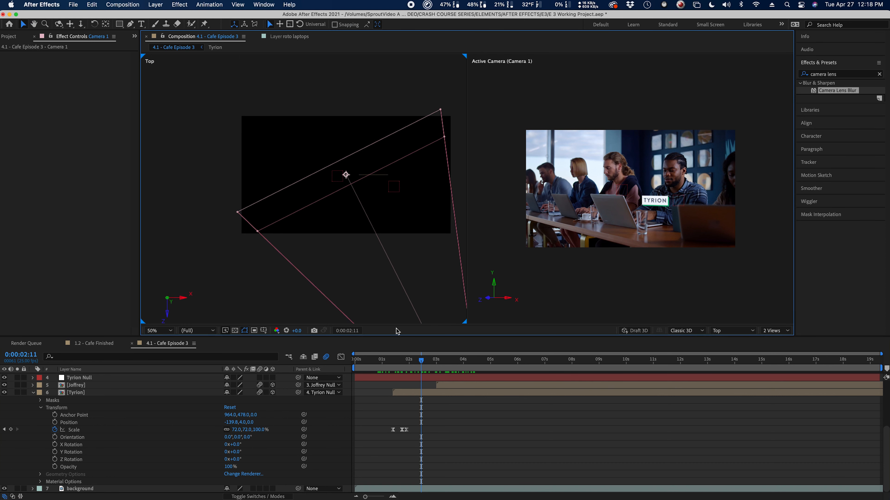
drag(397, 359, 373, 359)
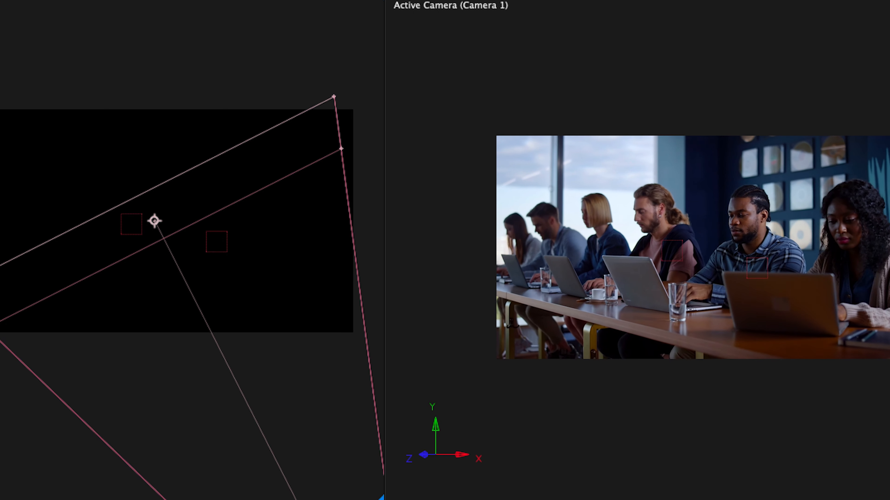
scroll(189, 372, down, 5)
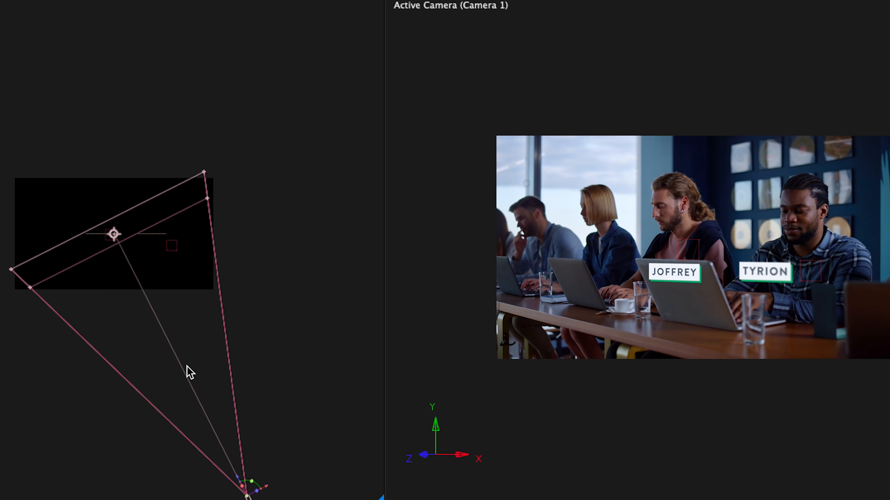
scroll(147, 421, up, 3)
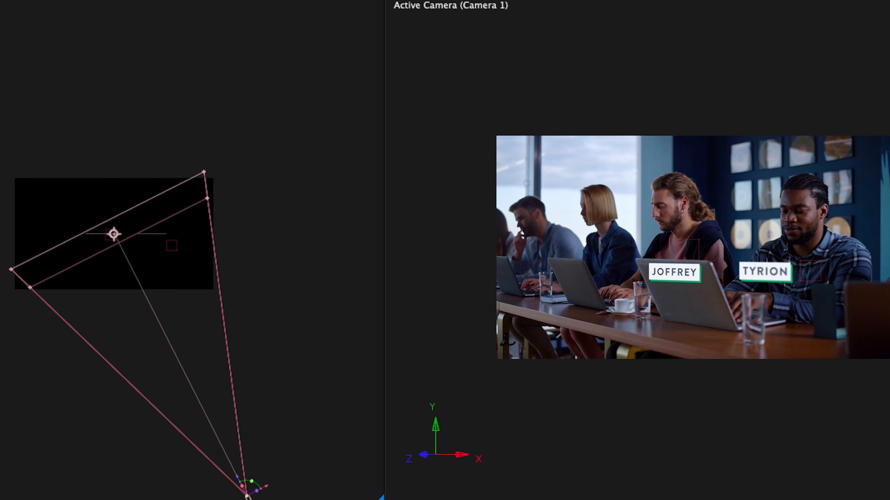
scroll(802, 298, up, 1)
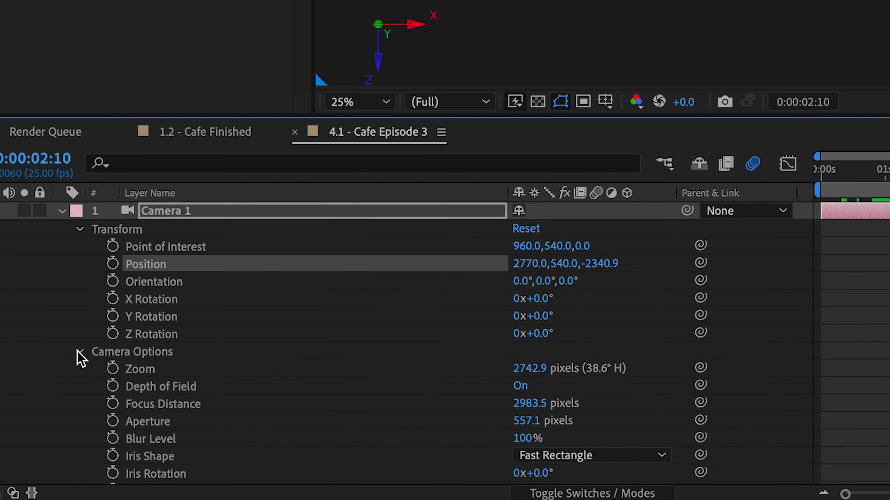
Set Camera 1's Focus Distance to 2787.5 pixels and its Iris Shape to Pentagon
scroll(80, 358, down, 3)
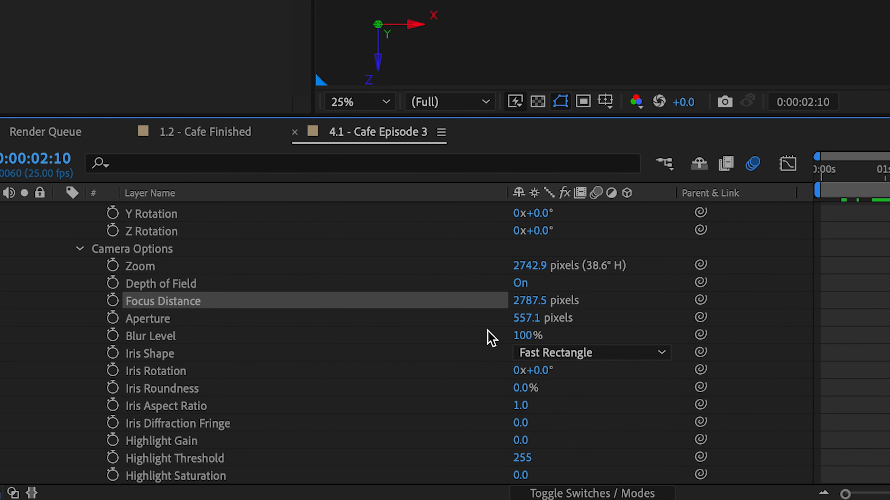
click(553, 354)
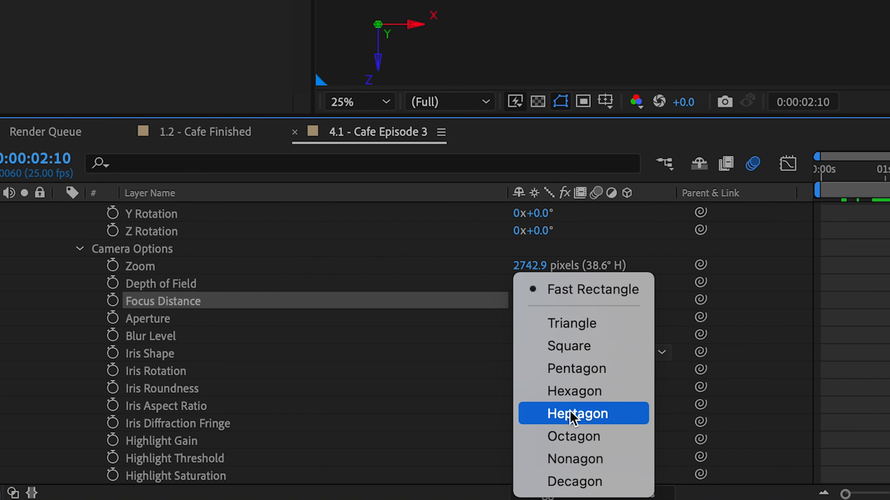
click(574, 370)
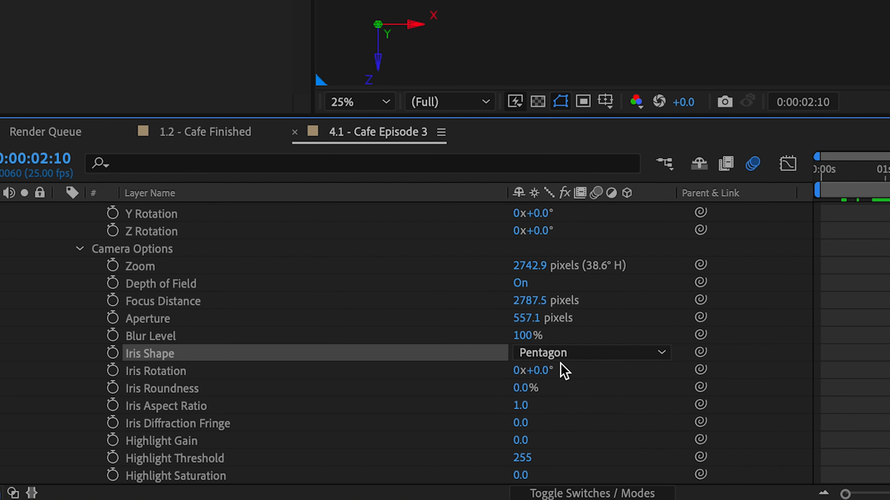
scroll(587, 354, down, 1)
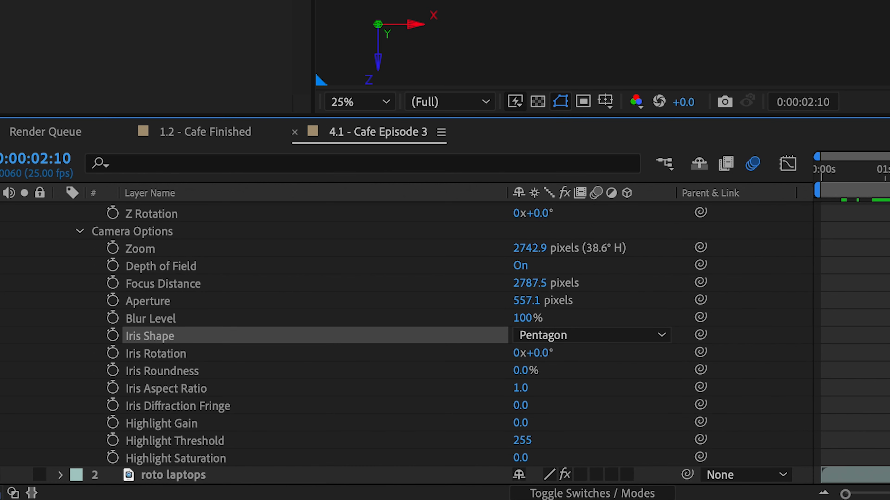
scroll(451, 331, down, 2)
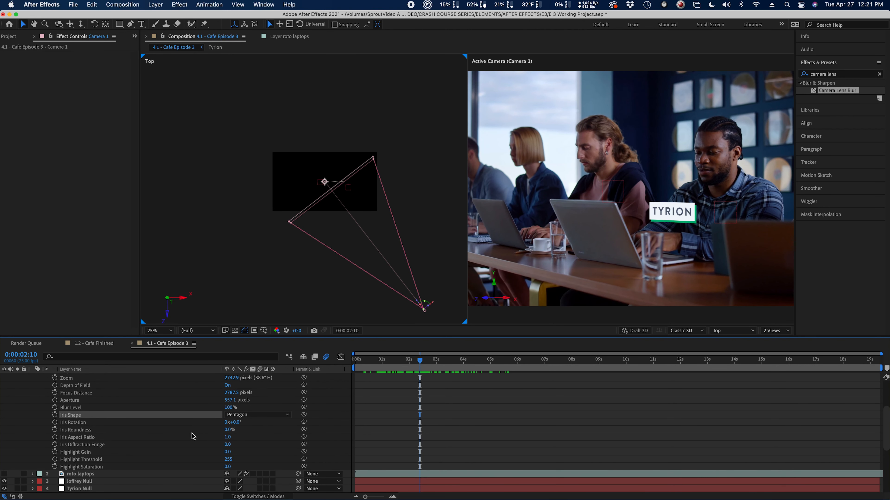
Scrub from 0:00:02:10 to 0:00:05:17 and compare the tags with the camera's focal plane in the Top view
scroll(195, 436, up, 5)
drag(419, 361, 455, 367)
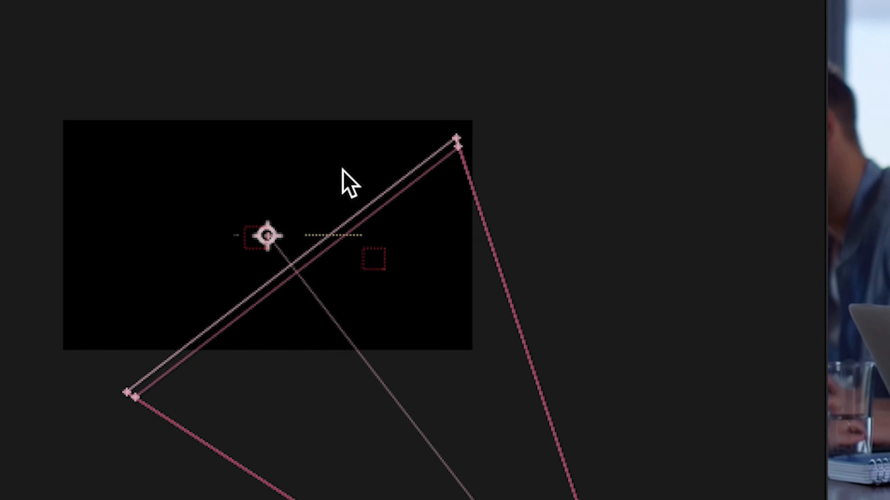
scroll(349, 253, up, 1)
mouse_move(455, 499)
mouse_down()
mouse_move(432, 499)
mouse_move(482, 499)
mouse_move(451, 499)
mouse_up()
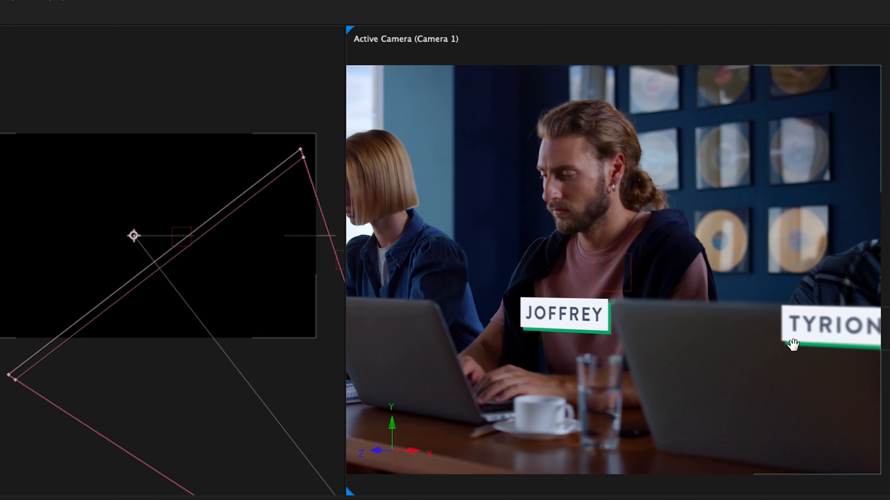
Set Camera 1's Focus Distance to 2786.5 pixels and increase its Aperture, leaving the Tyrion layer selected
drag(790, 345, 602, 341)
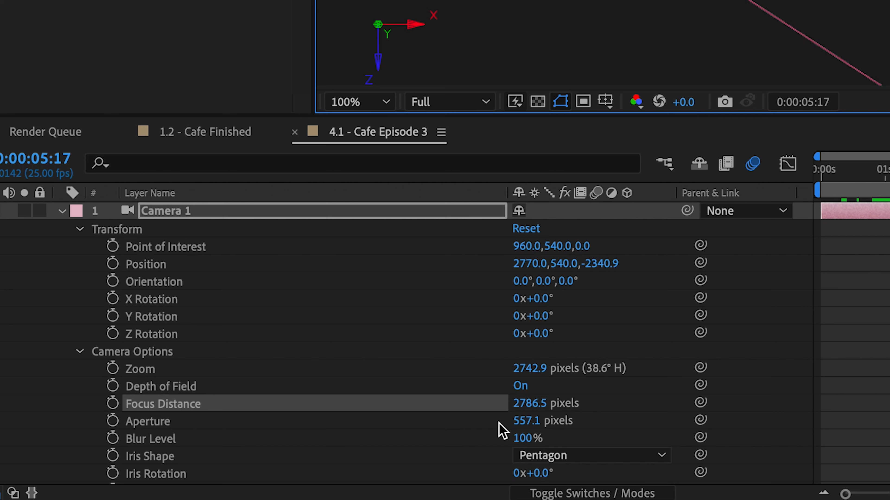
drag(521, 423, 561, 422)
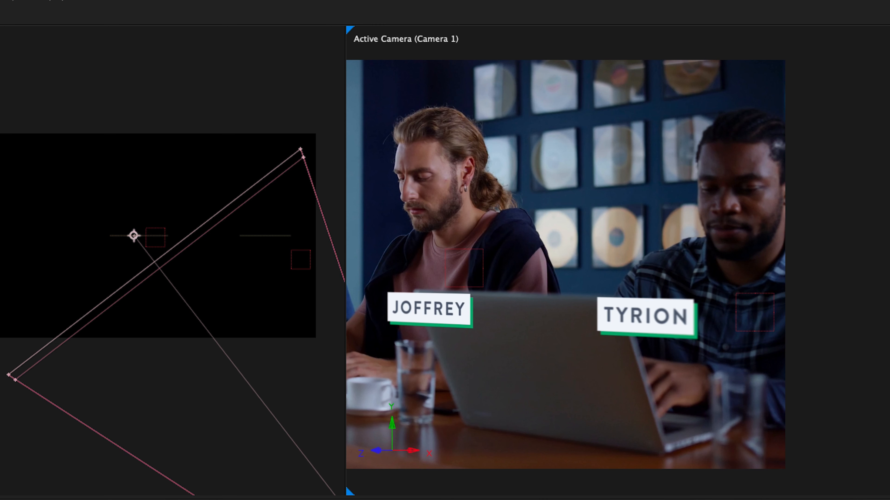
click(687, 335)
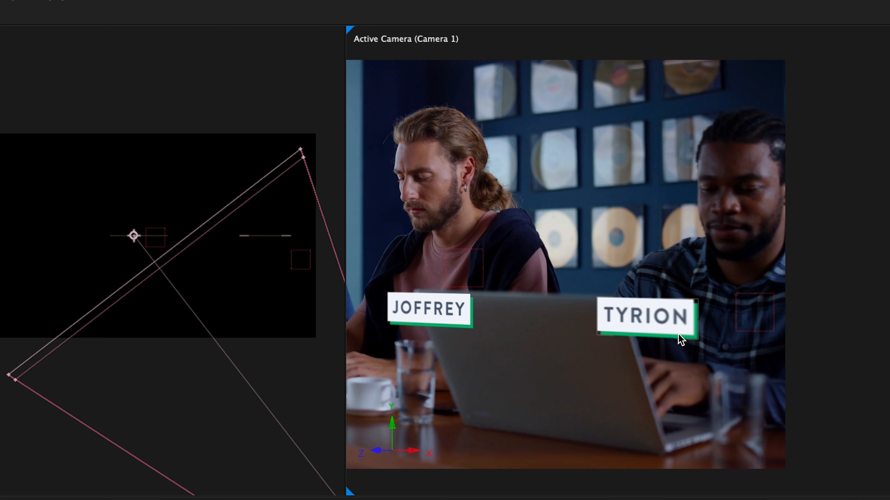